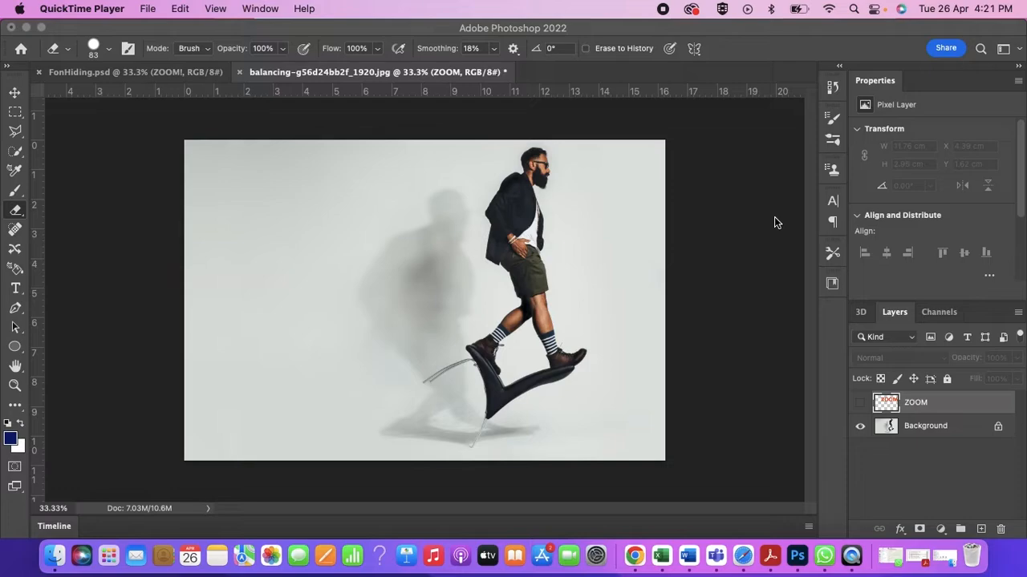
- Show the ZOOM layer and move its lettering to about X 3.42 cm, Y 2.46 cm across the man's body
click(859, 402)
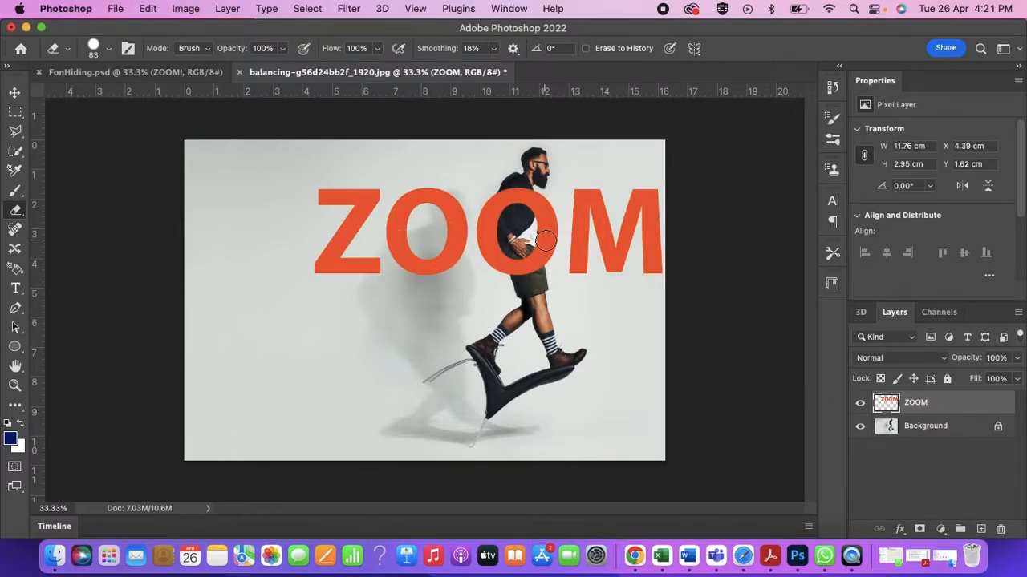
click(14, 94)
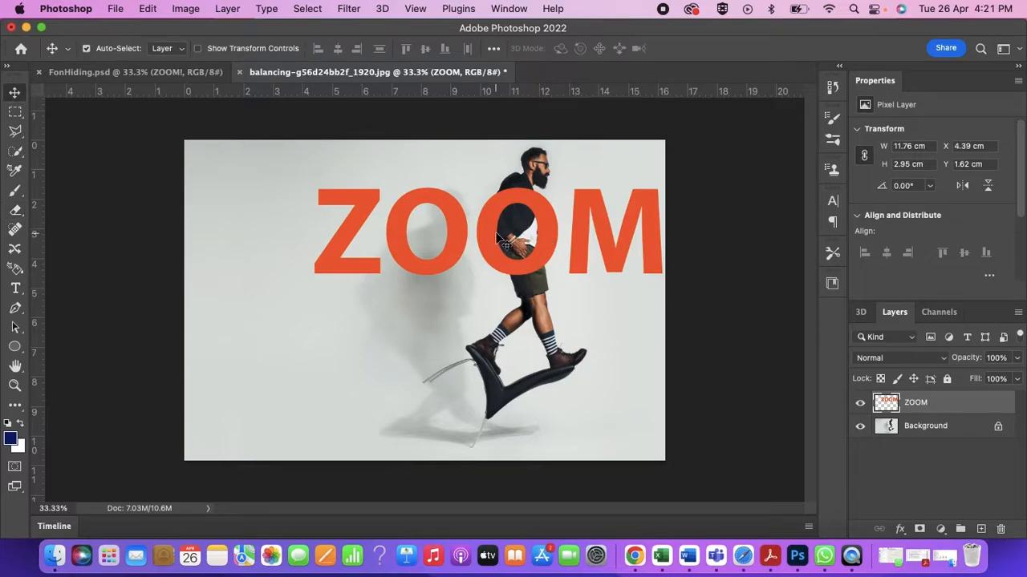
drag(489, 236, 466, 261)
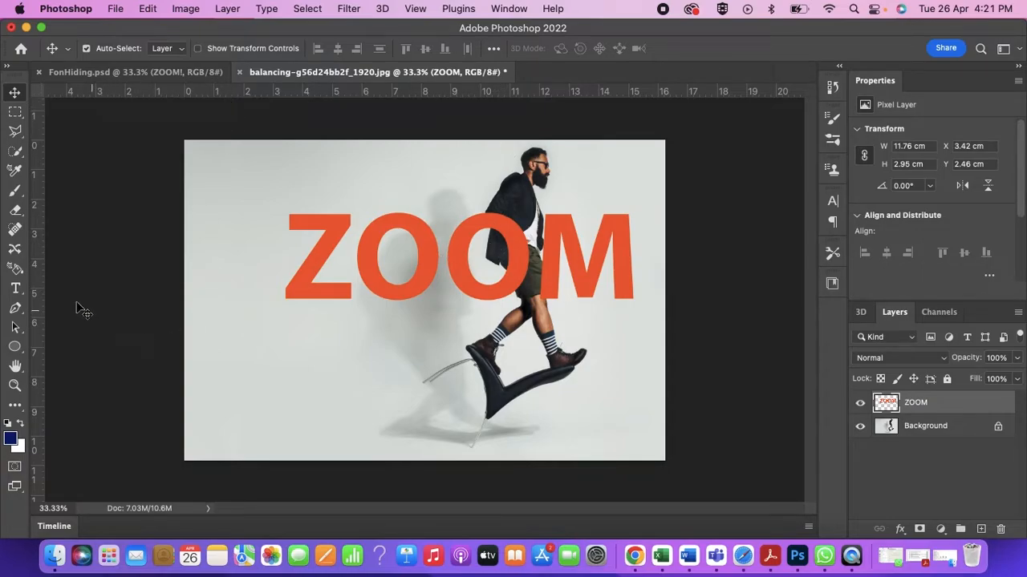
- Erase the parts of the ZOOM lettering covering the man's body, and shift the layer to about X 3.18 cm
click(23, 215)
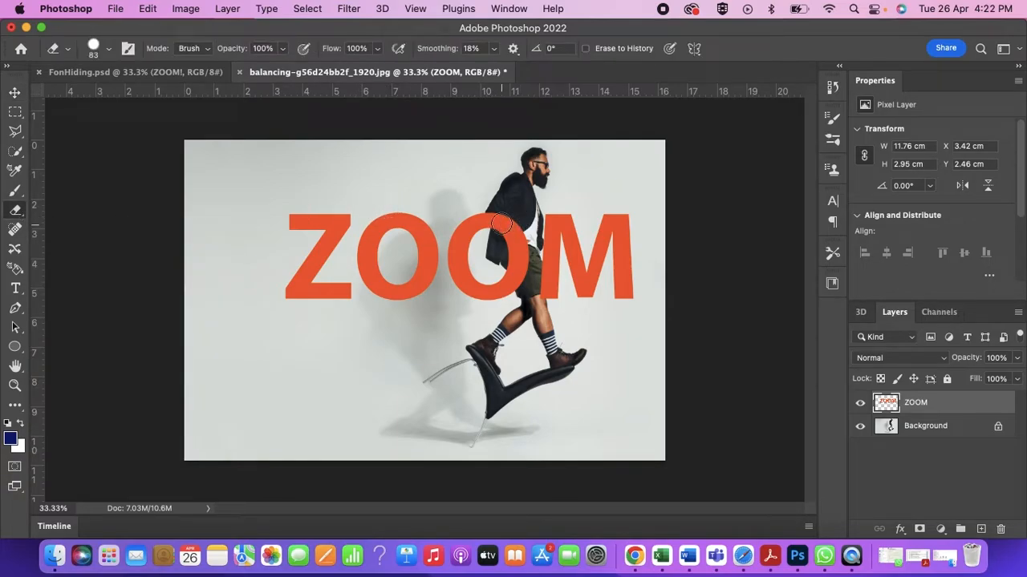
mouse_move(504, 226)
mouse_down()
mouse_move(501, 243)
mouse_move(514, 252)
mouse_move(513, 228)
mouse_move(521, 255)
mouse_move(516, 277)
mouse_move(525, 290)
mouse_move(524, 256)
mouse_move(538, 287)
mouse_up()
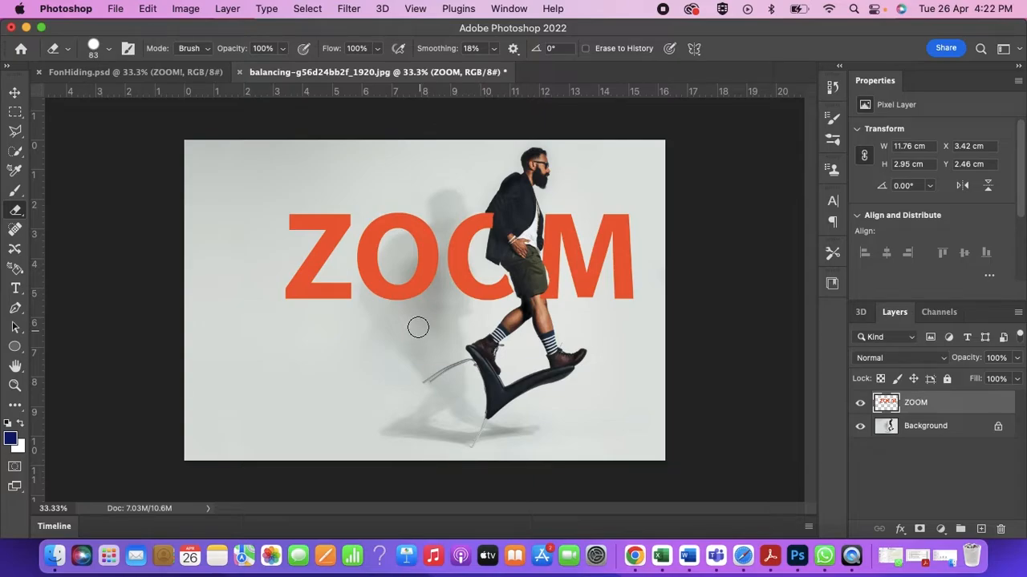
click(15, 92)
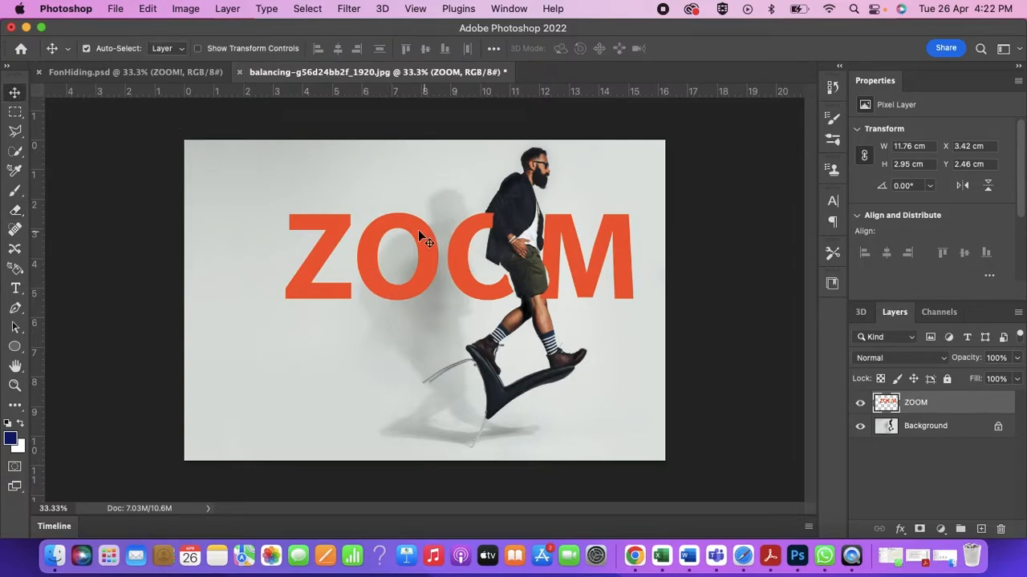
mouse_move(417, 233)
mouse_down()
mouse_move(421, 330)
mouse_move(427, 300)
mouse_move(436, 319)
mouse_move(413, 357)
mouse_move(363, 358)
mouse_move(422, 222)
mouse_move(406, 331)
mouse_move(421, 301)
mouse_move(429, 234)
mouse_move(409, 242)
mouse_up()
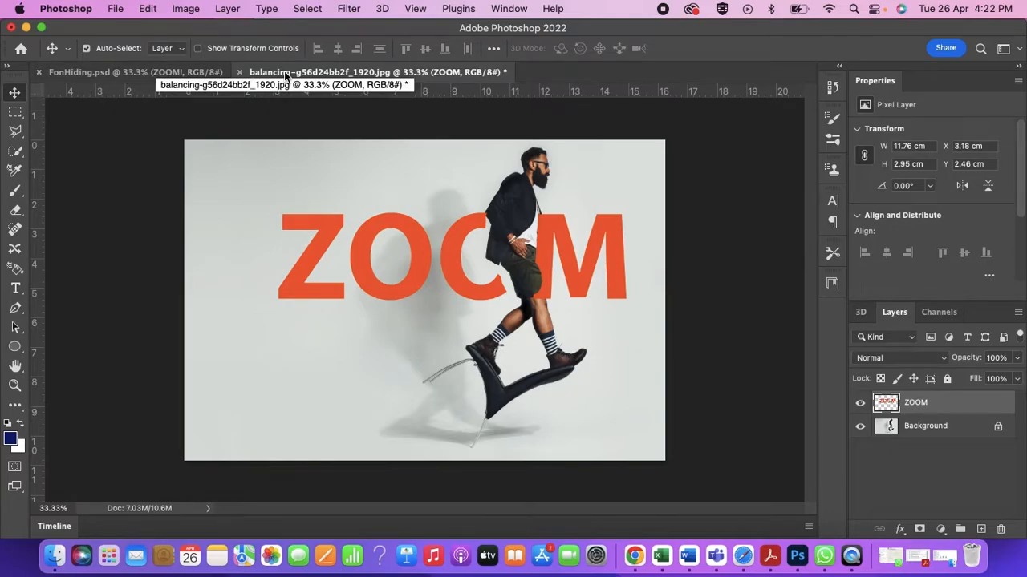
- In FonHiding.psd, move the ZOOM! text up across the man's torso and down to the height of his feet
click(131, 71)
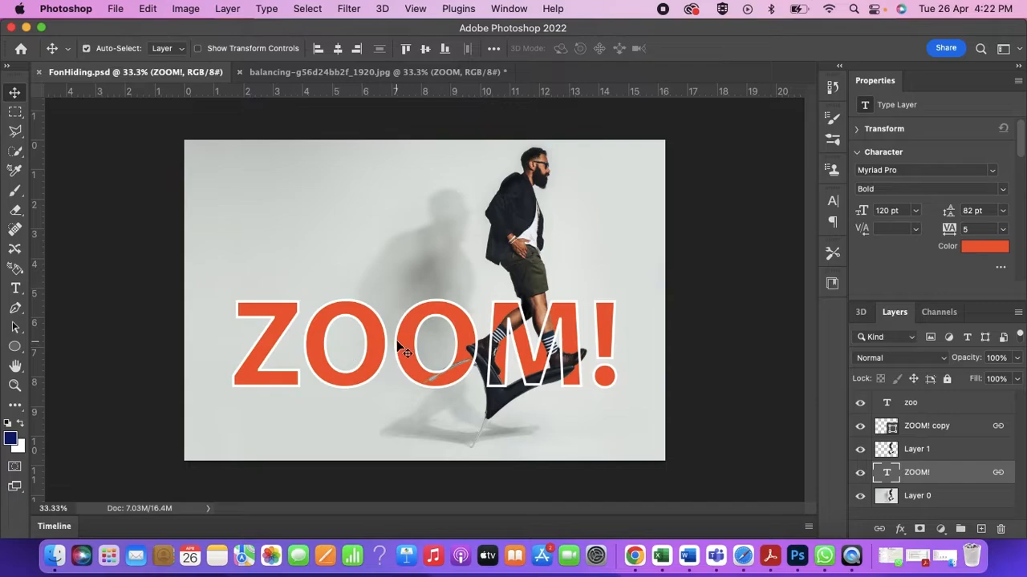
drag(373, 337, 416, 267)
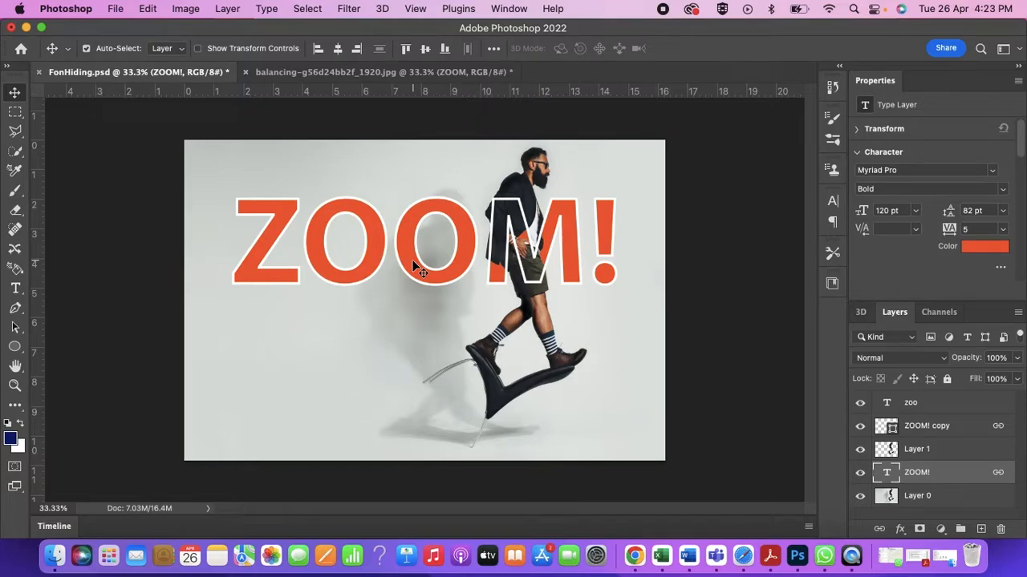
drag(415, 268, 421, 403)
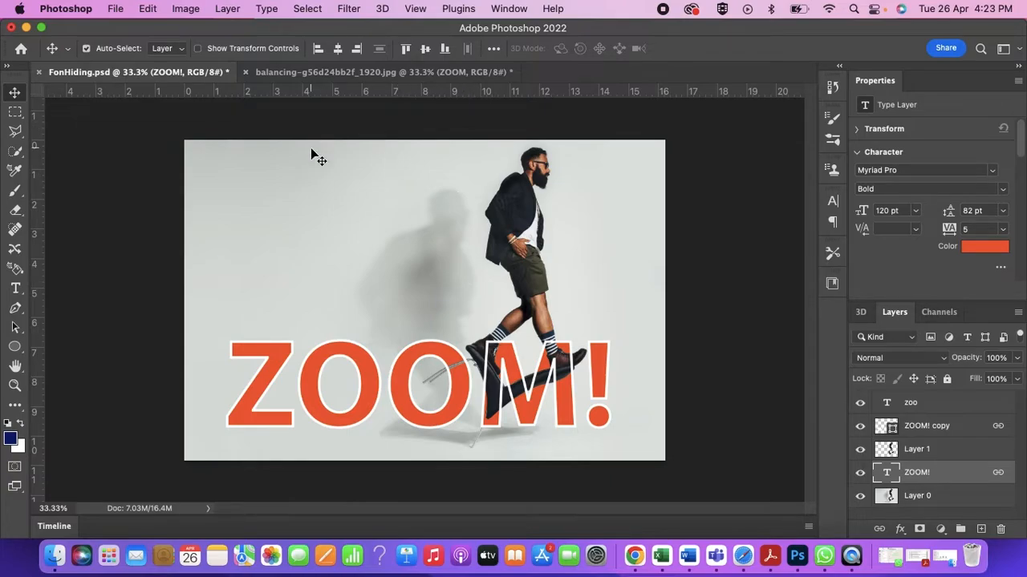
- Close balancing-g56d24bb2f_1920.jpg without saving and reopen the original image from the Downloads folder
click(246, 72)
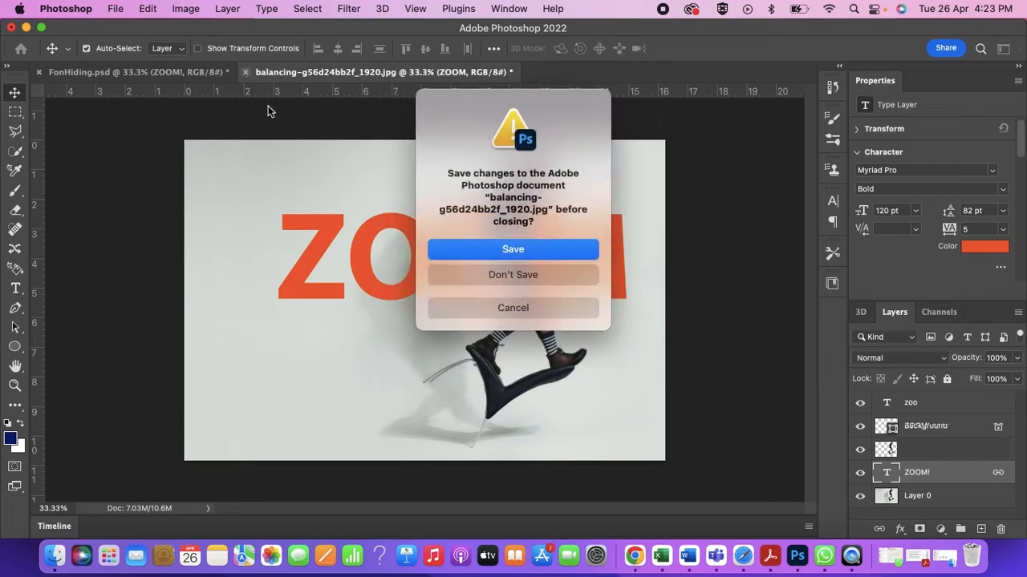
click(494, 274)
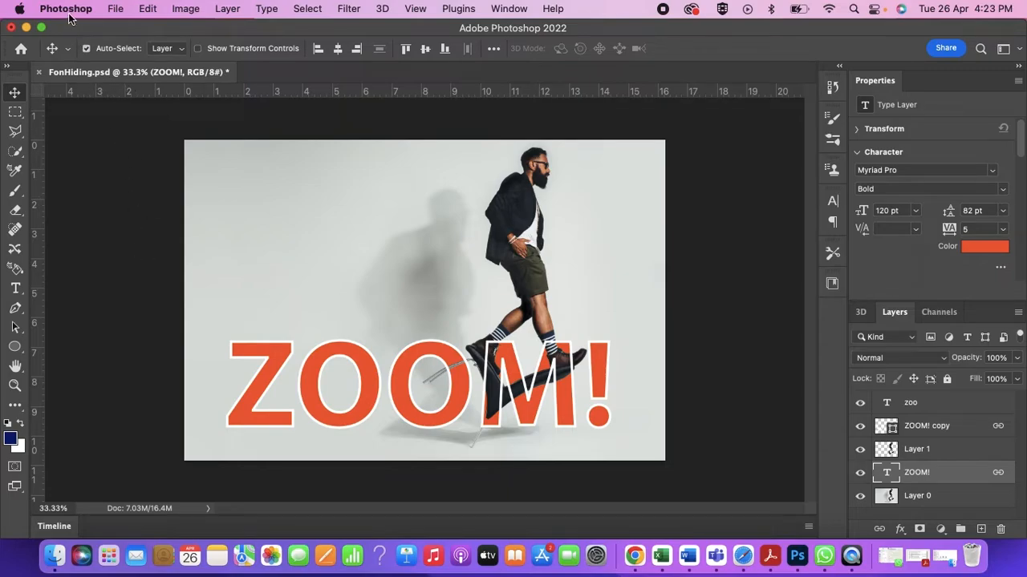
click(116, 9)
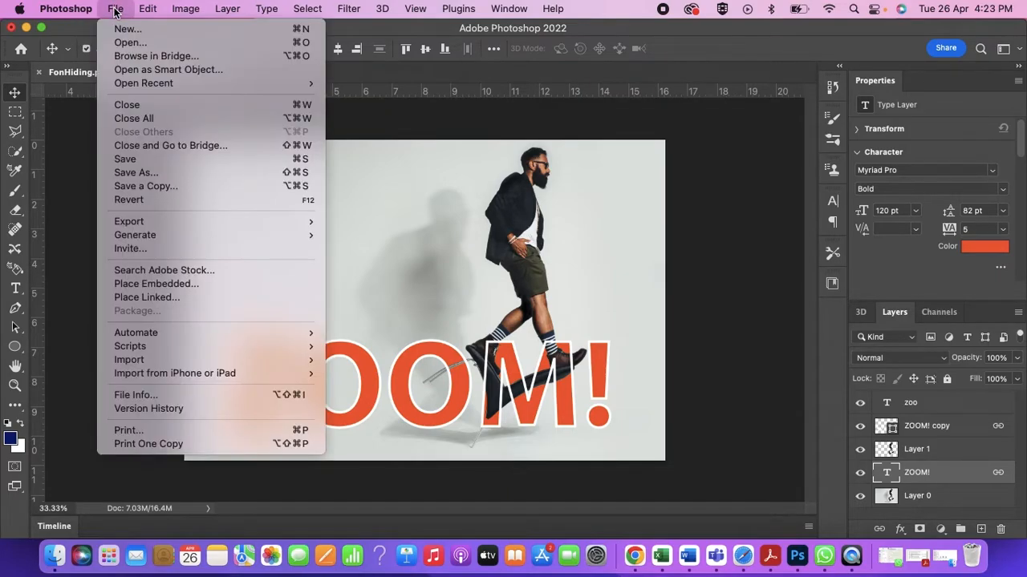
click(124, 42)
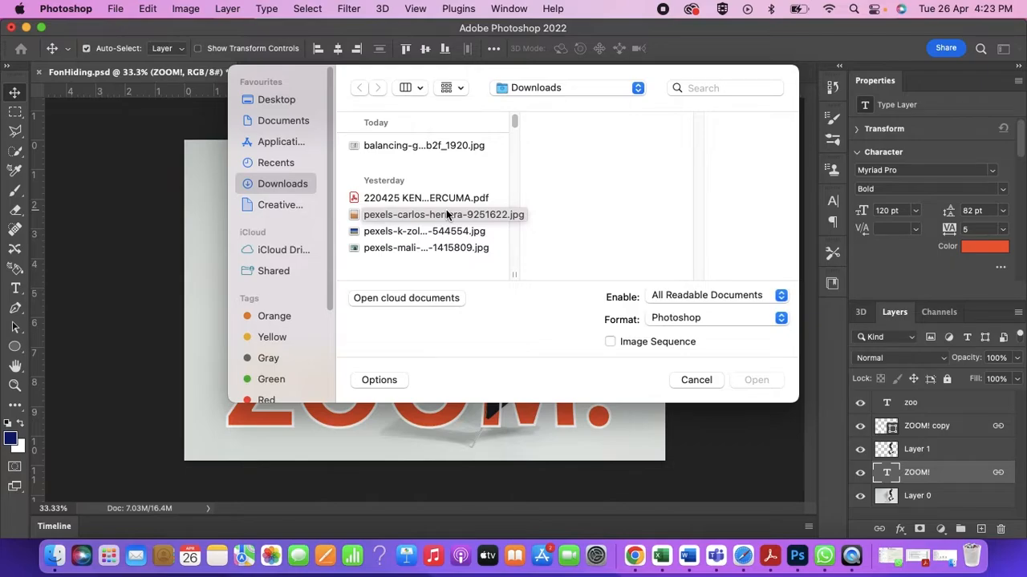
click(418, 145)
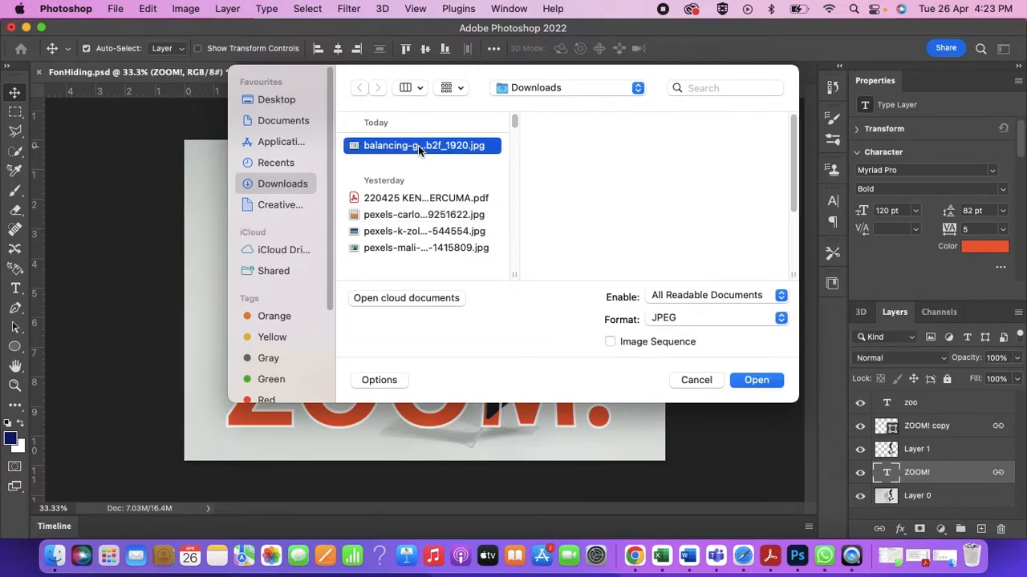
click(758, 380)
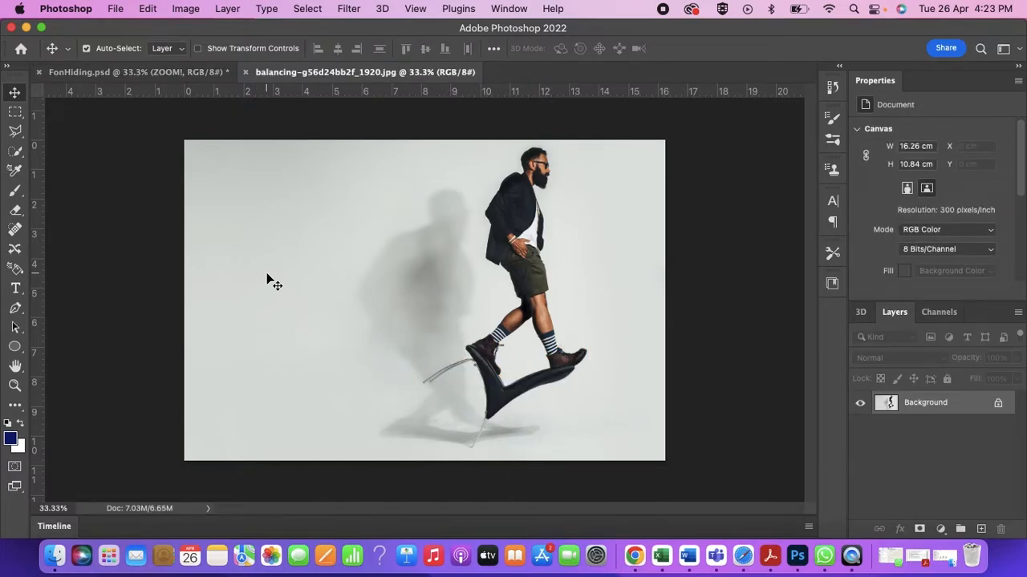
- Add the text "ZOOM!" in orange 120 pt Myriad Pro Bold across the upper part of the photo
click(16, 290)
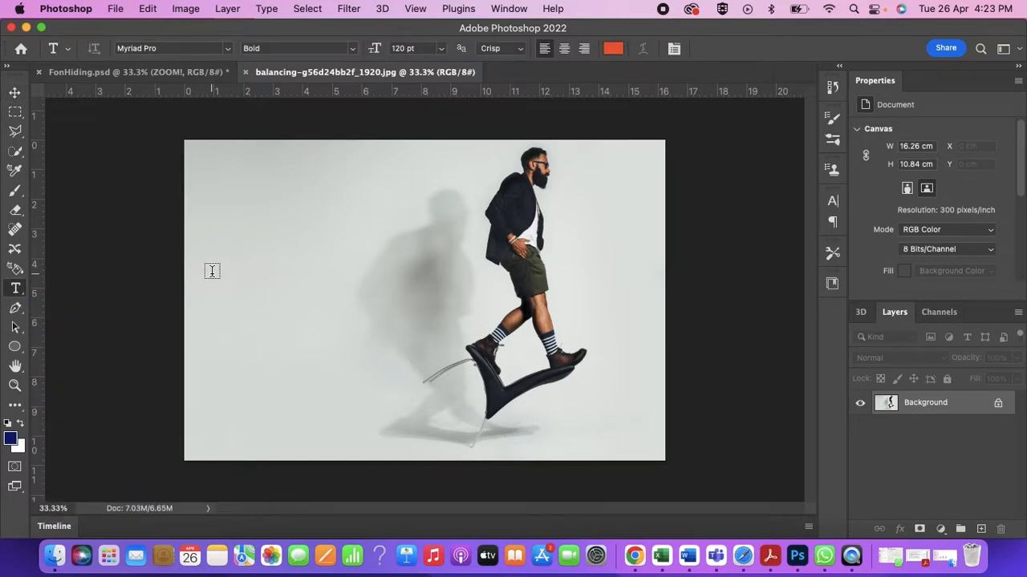
click(212, 271)
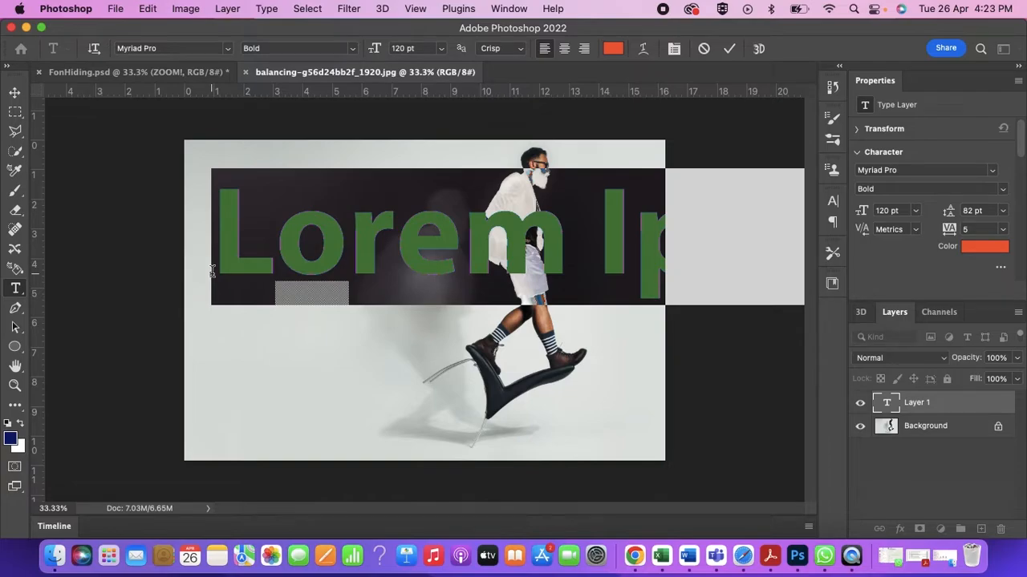
text(ZOOM)
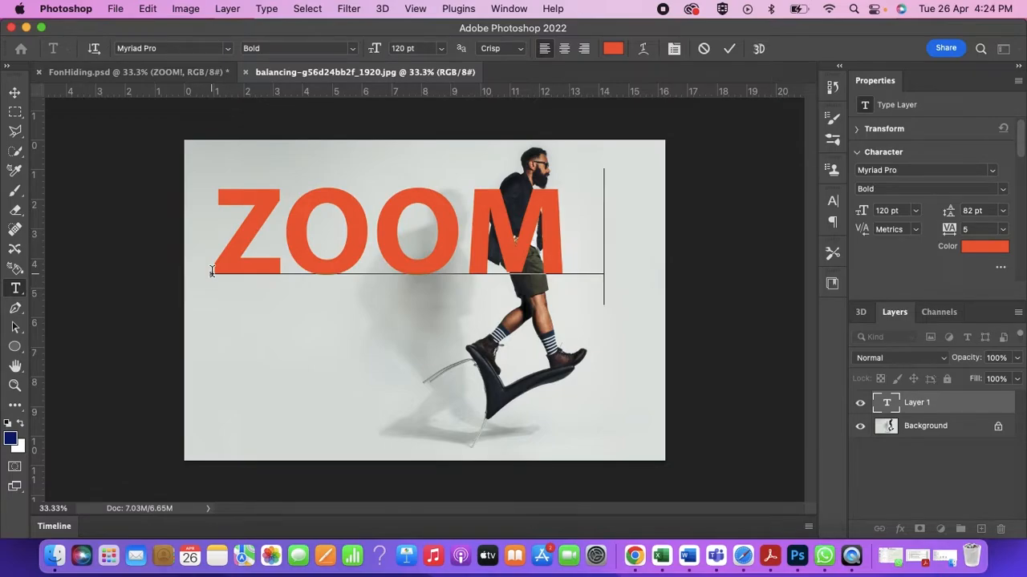
text(!)
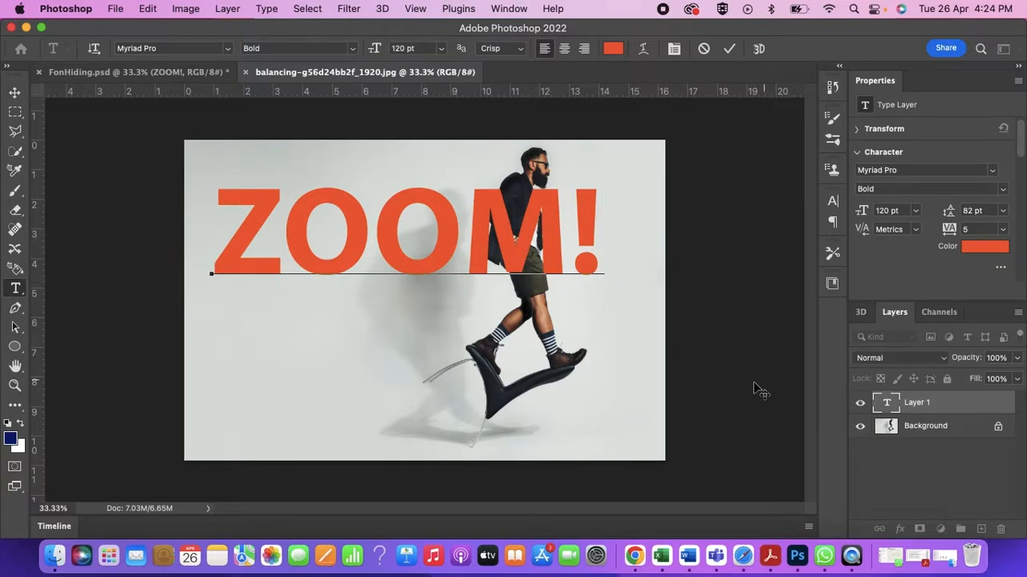
- Hide the ZOOM! text layer and unlock the Background layer
click(859, 402)
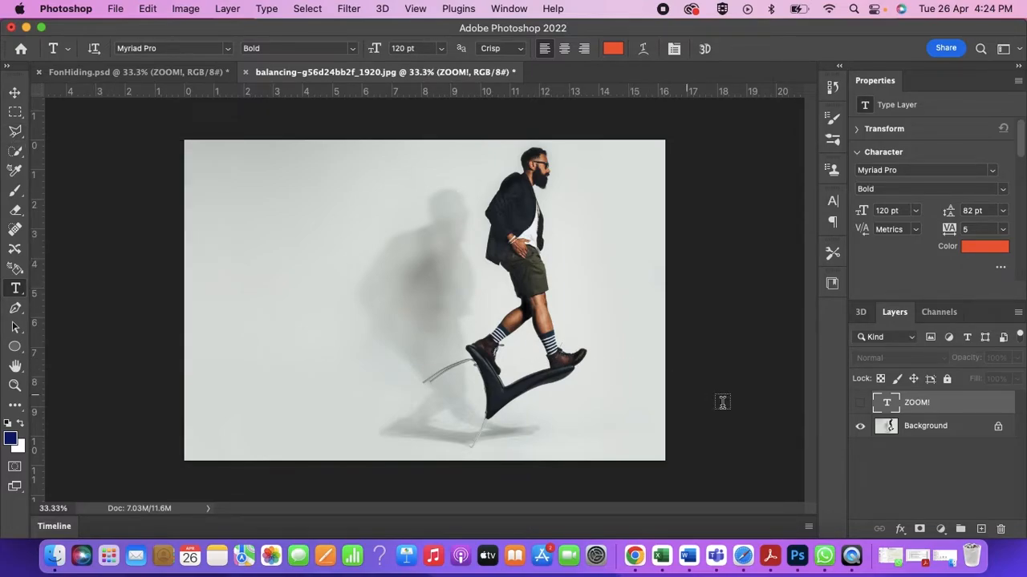
click(943, 429)
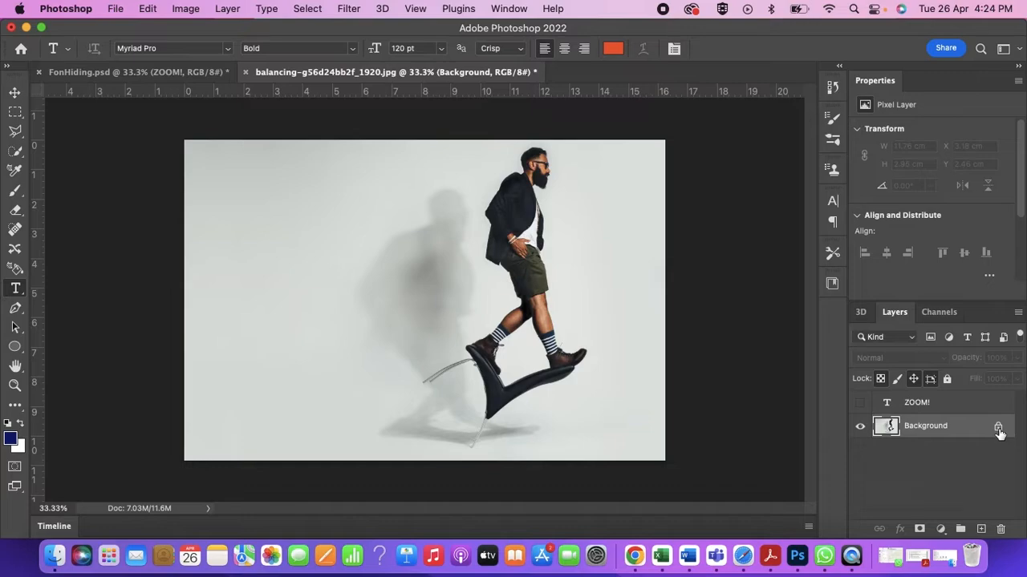
click(998, 430)
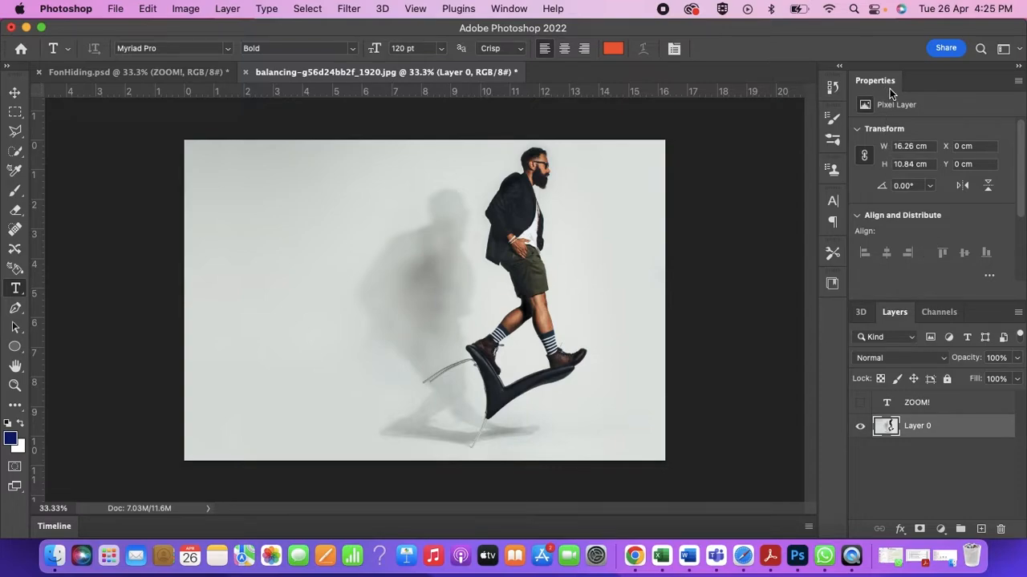
- Select the man in Layer 0 with Select Subject, copy him to a new layer, and check the cutout with Layer 0 hidden
click(515, 10)
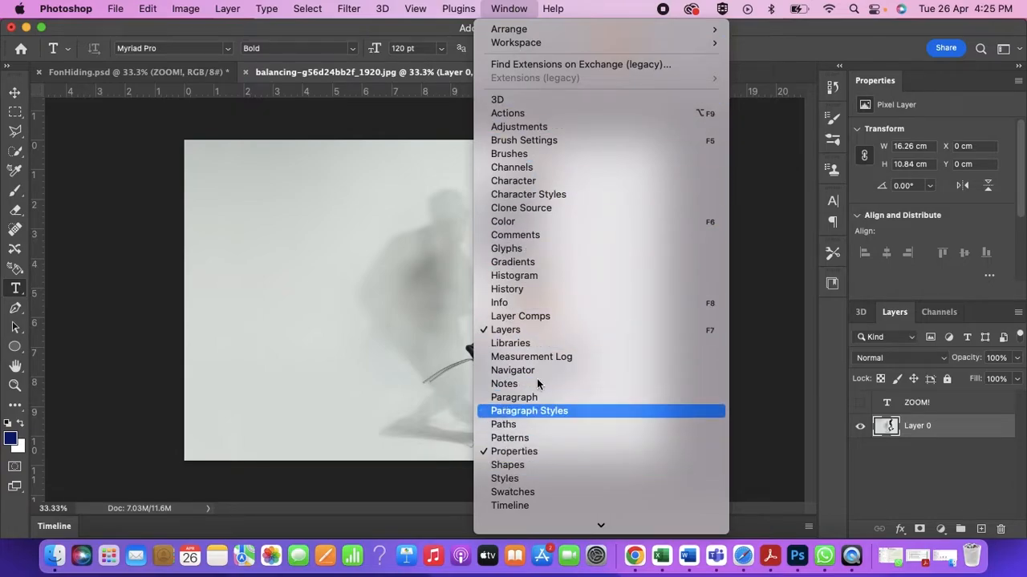
click(786, 34)
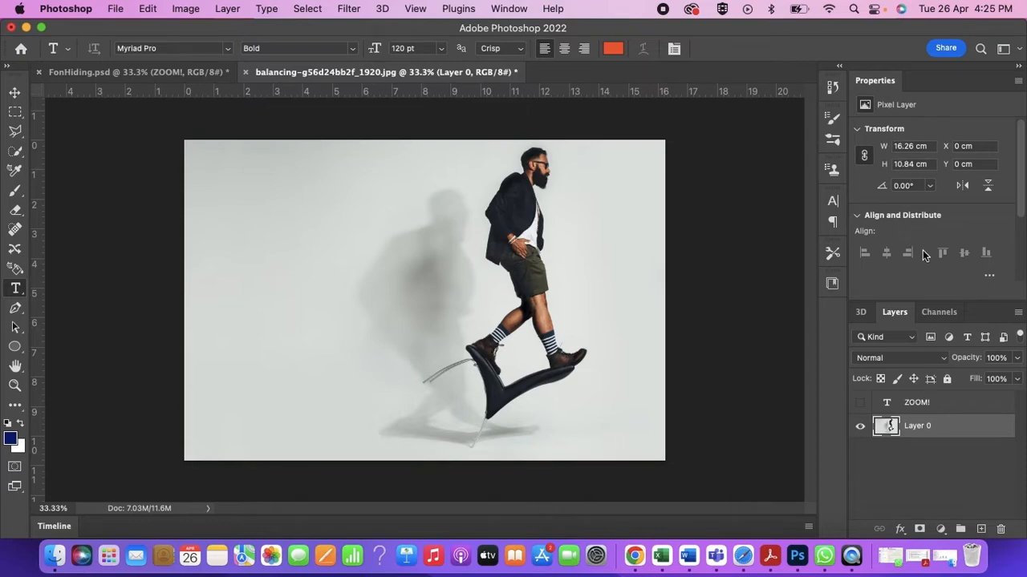
scroll(922, 255, down, 2)
scroll(922, 255, down, 5)
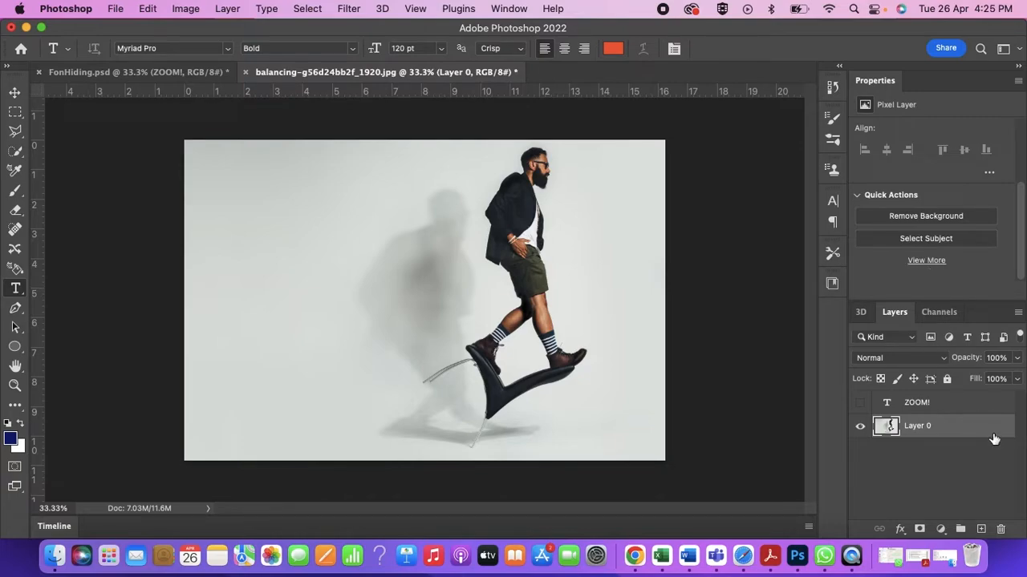
click(927, 240)
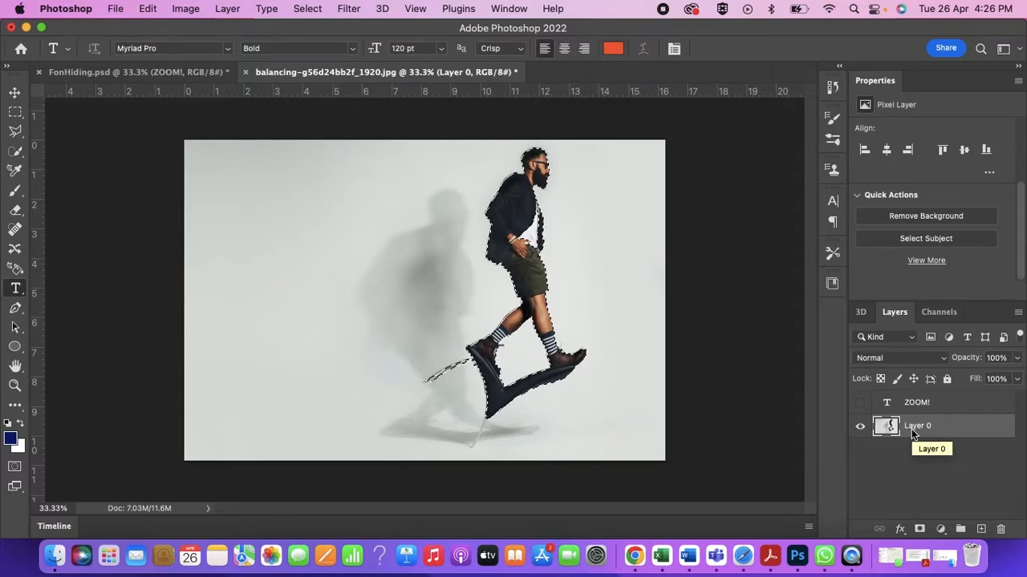
key(super+j)
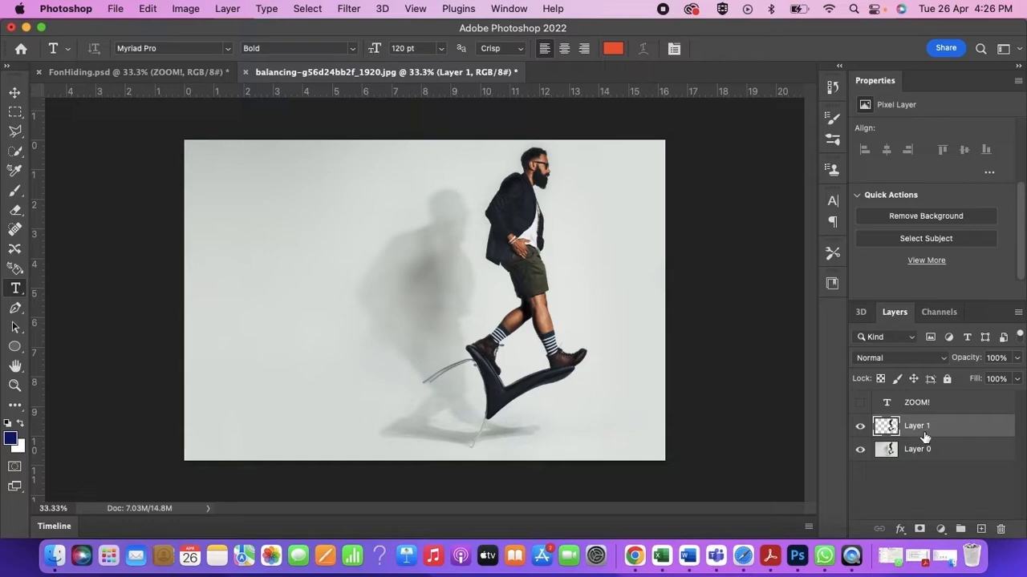
click(860, 451)
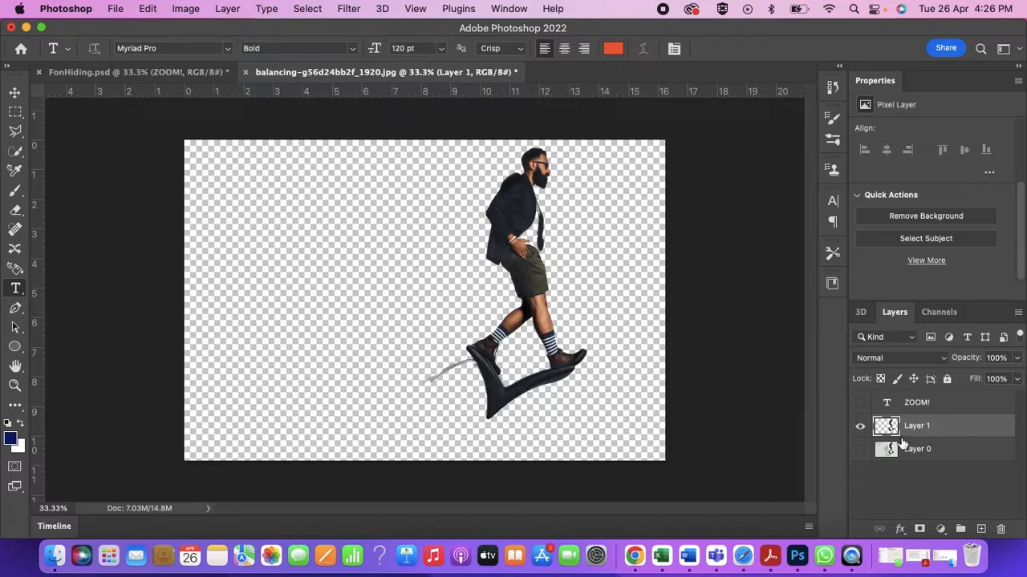
click(860, 450)
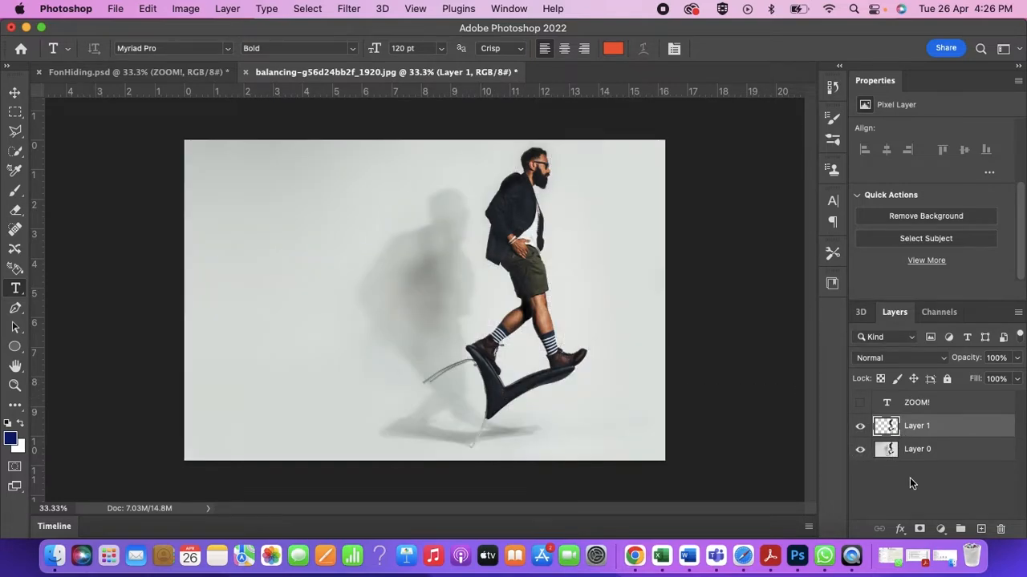
- Duplicate the ZOOM! text layer and make only the copy visible, leaving the original text layer hidden
click(952, 406)
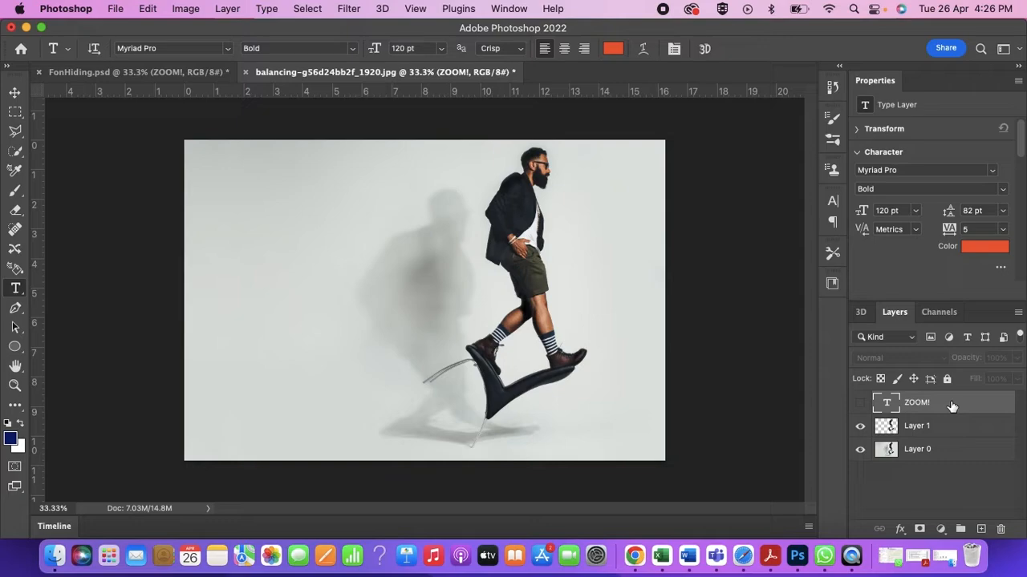
key(super+j)
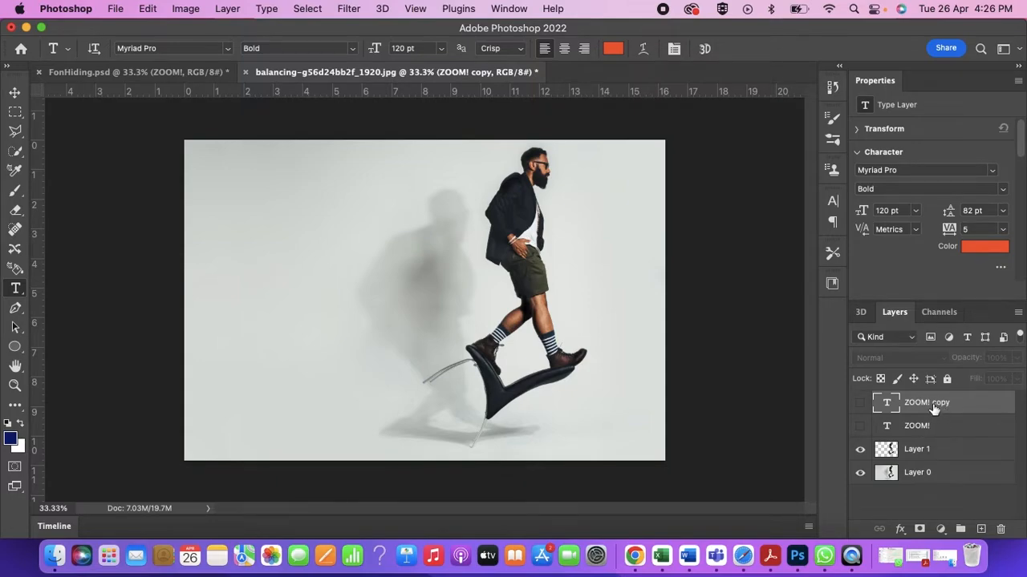
click(864, 425)
click(860, 403)
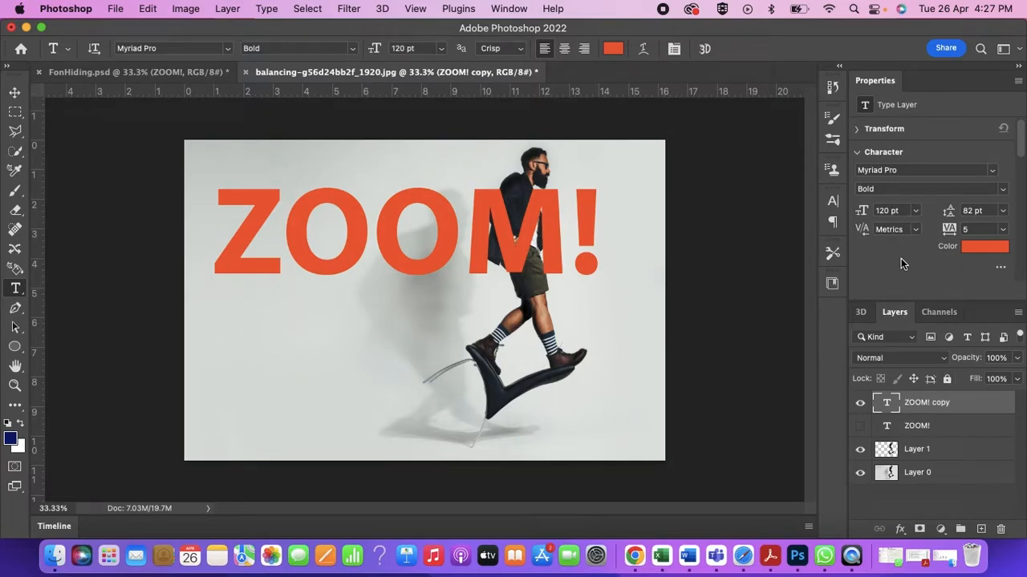
- Show the quick actions available for the ZOOM! copy text layer
scroll(899, 259, down, 3)
scroll(900, 265, down, 6)
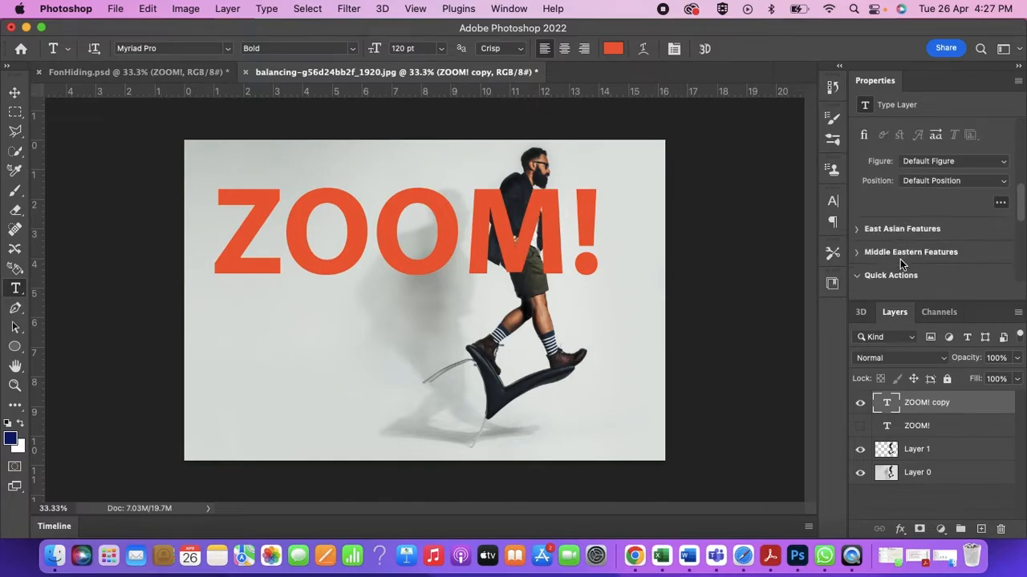
scroll(900, 260, down, 3)
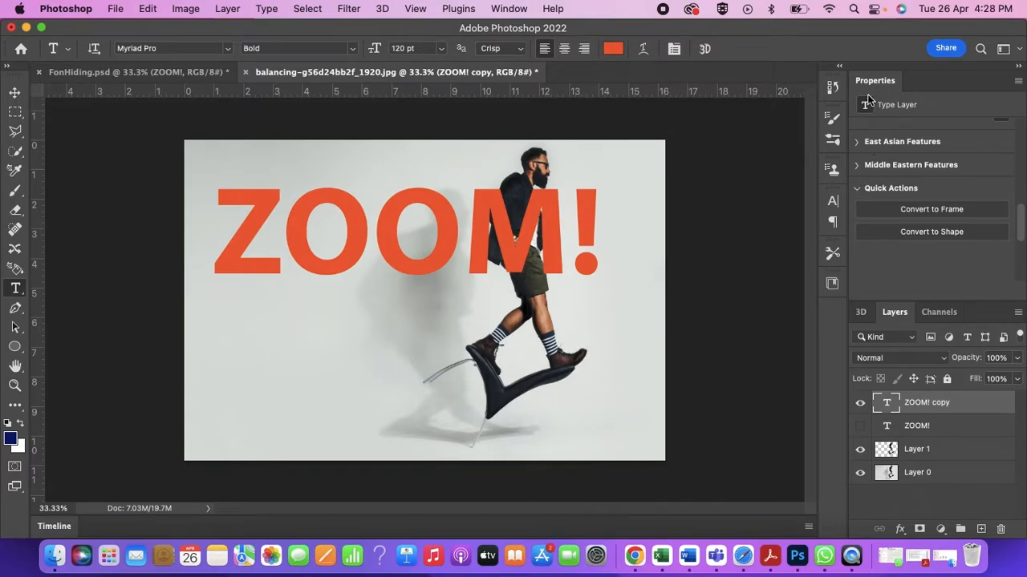
- Try Faux Bold on the ZOOM! copy text and turn it off again
click(834, 202)
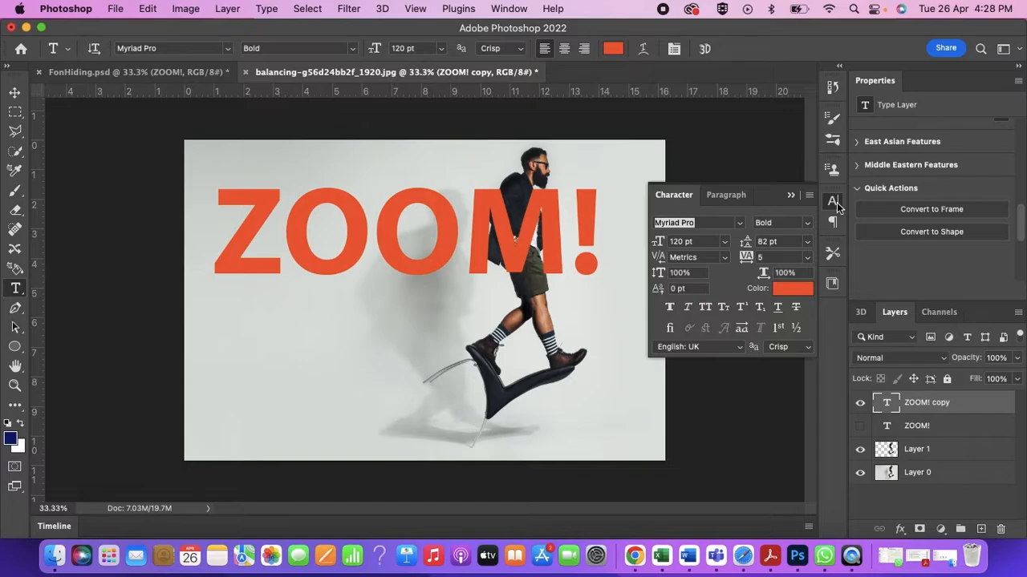
click(670, 308)
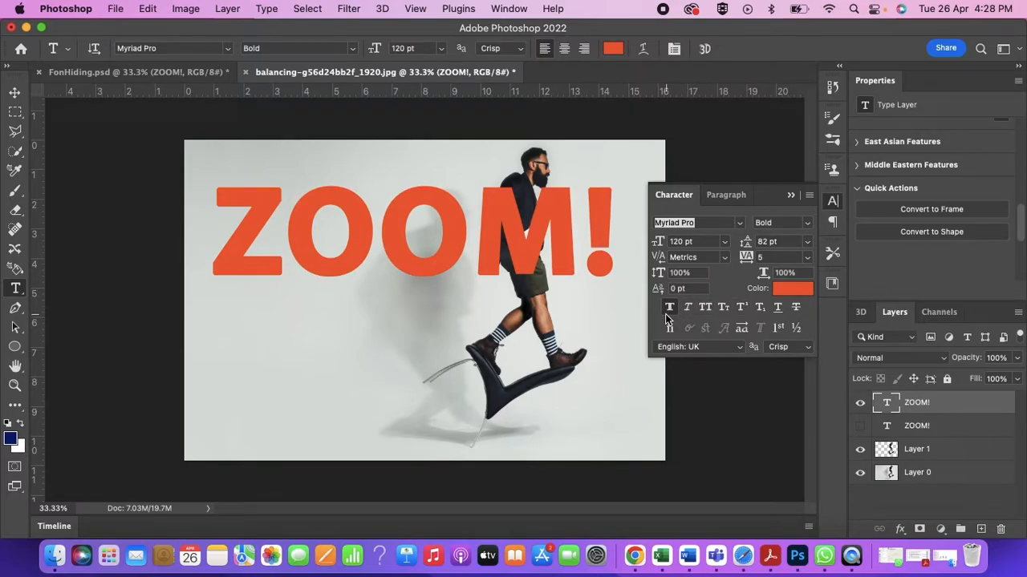
click(670, 308)
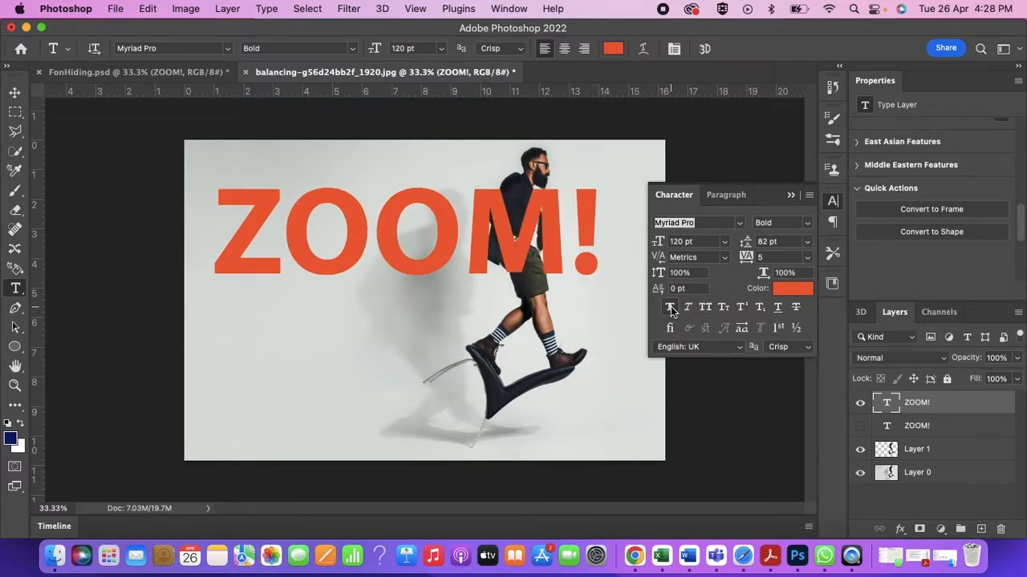
- Convert the ZOOM! copy text layer to a shape and remove the shape's fill
click(927, 233)
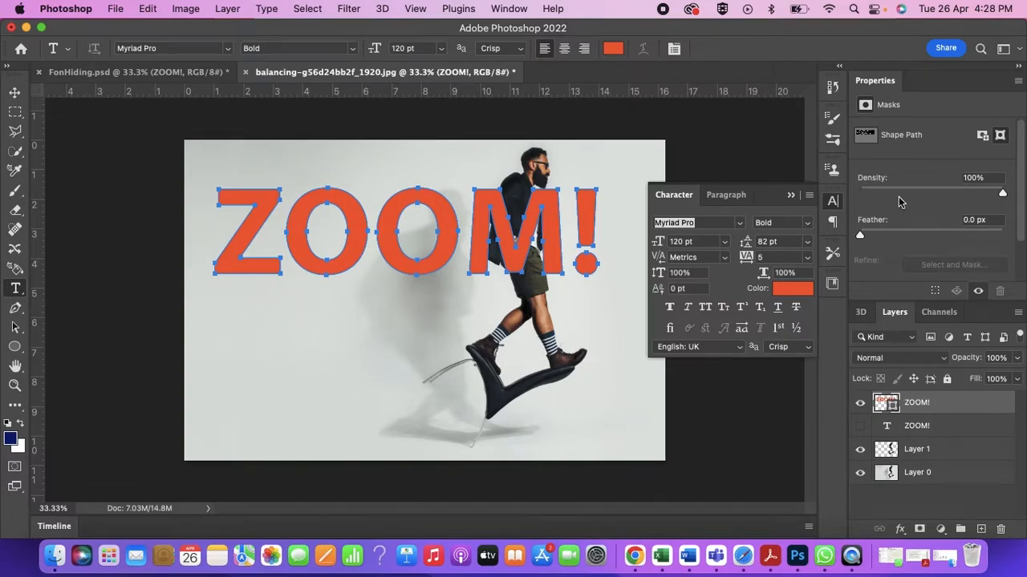
click(15, 347)
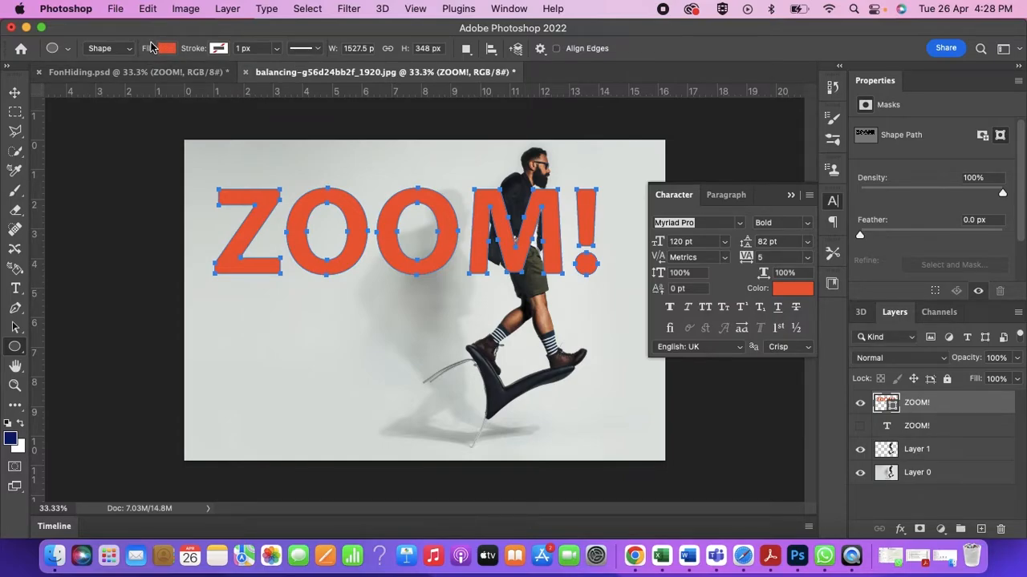
click(166, 49)
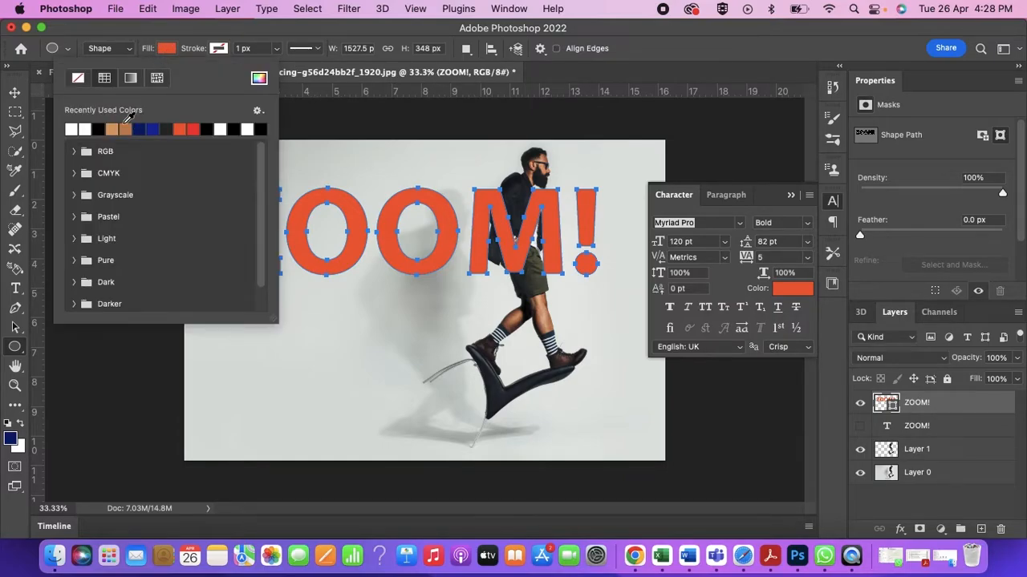
click(78, 78)
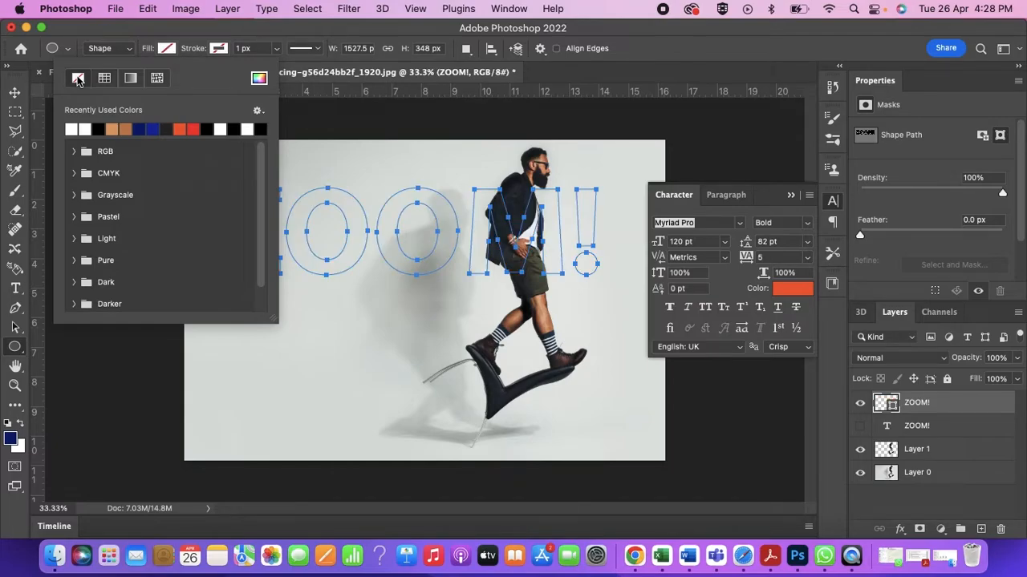
- Give the ZOOM! shape a white stroke 10 px wide and close the character settings
click(225, 49)
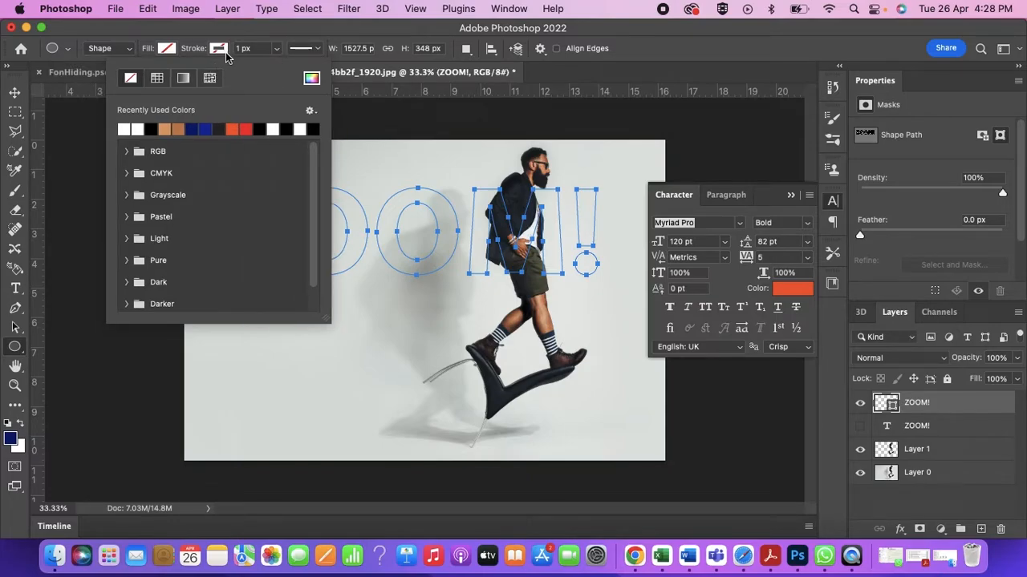
click(125, 126)
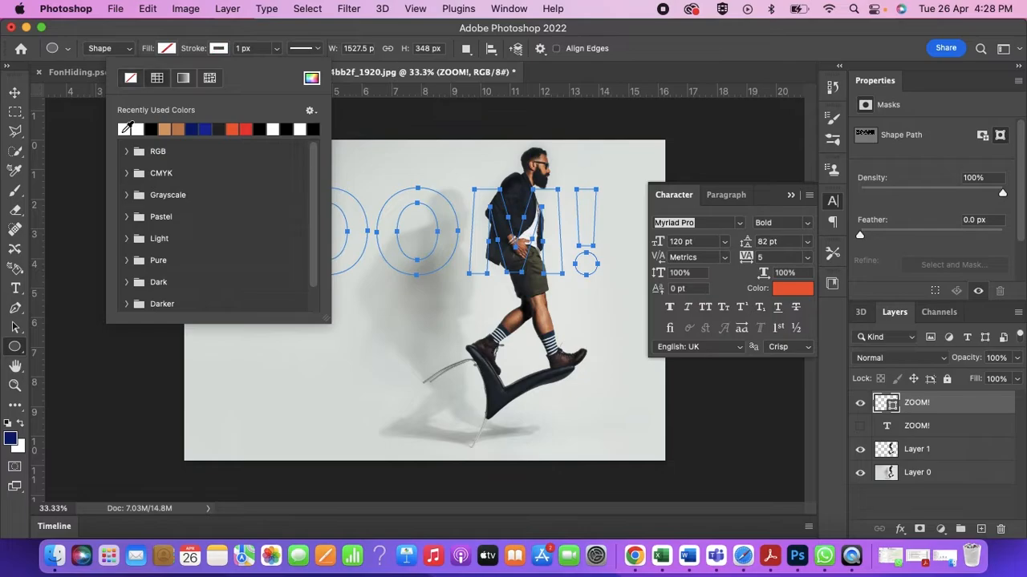
click(278, 50)
drag(278, 66, 279, 66)
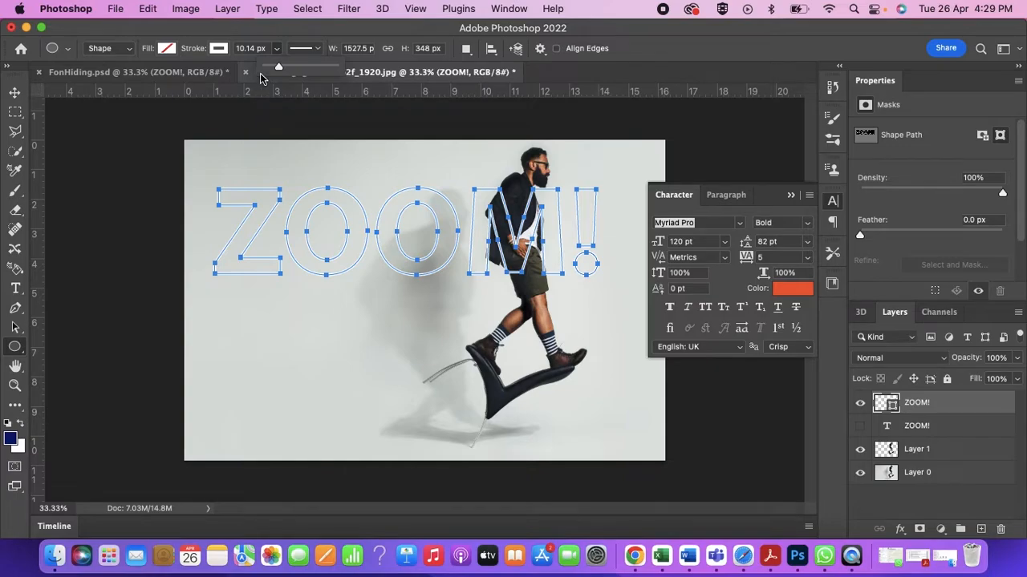
click(241, 48)
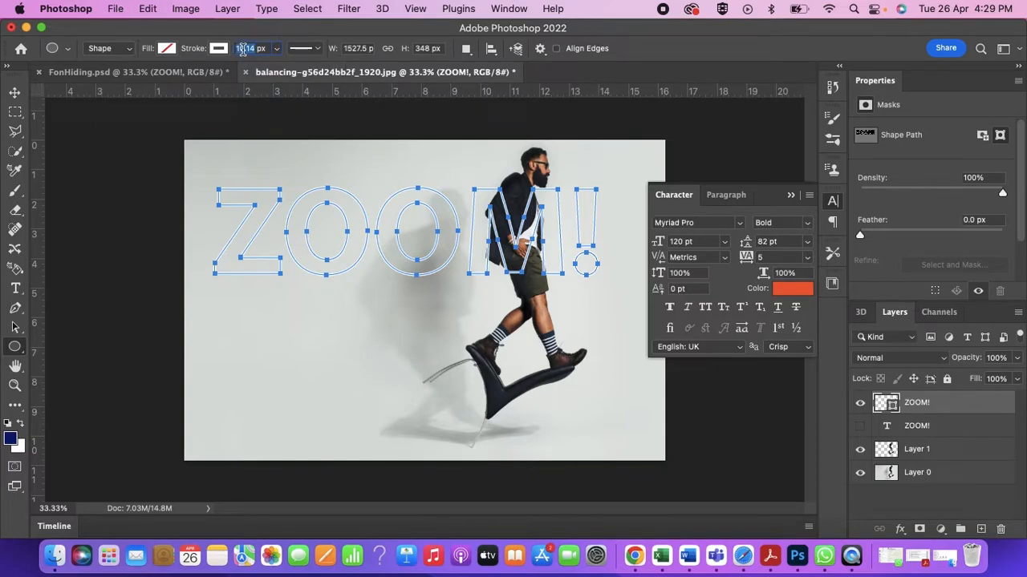
text(10)
key(Return)
click(790, 195)
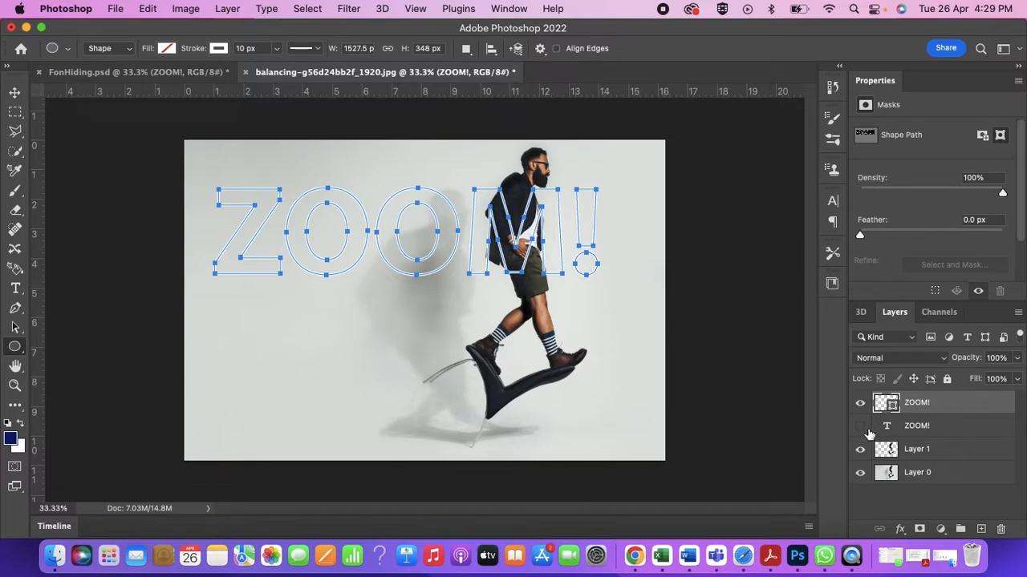
- Make the original ZOOM! text layer visible and link it with the outlined ZOOM! shape layer
click(860, 426)
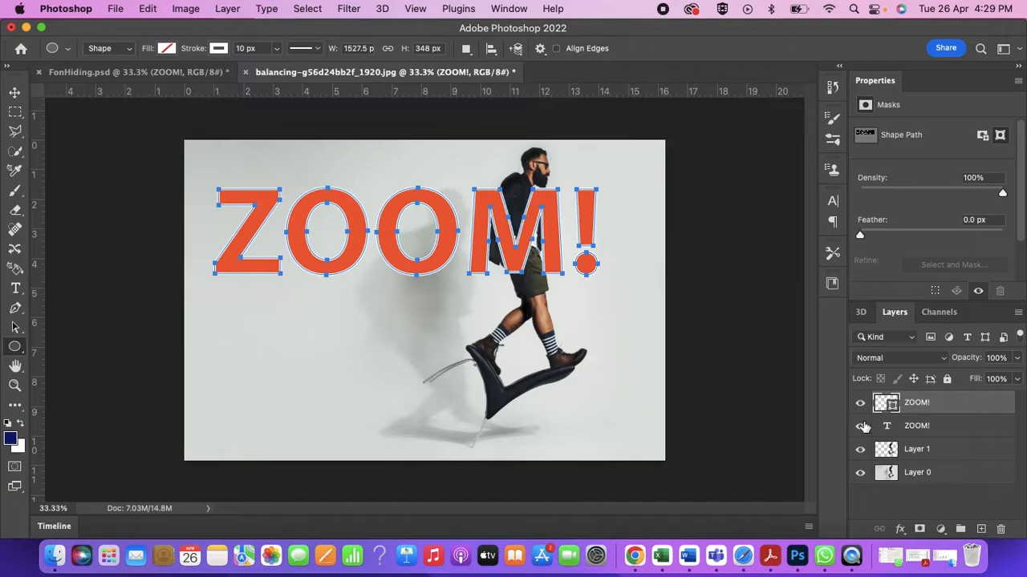
shift+click(937, 428)
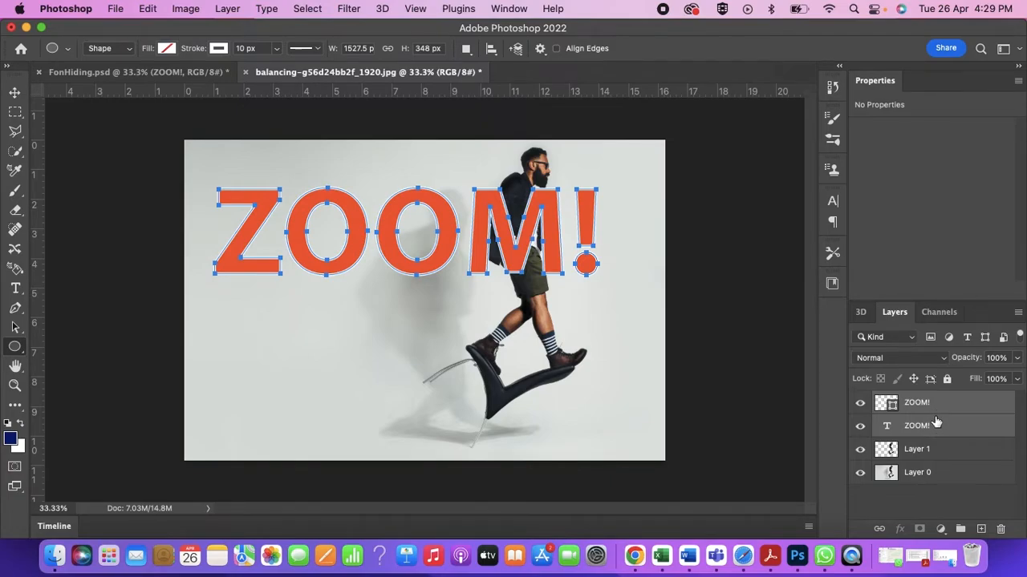
click(879, 531)
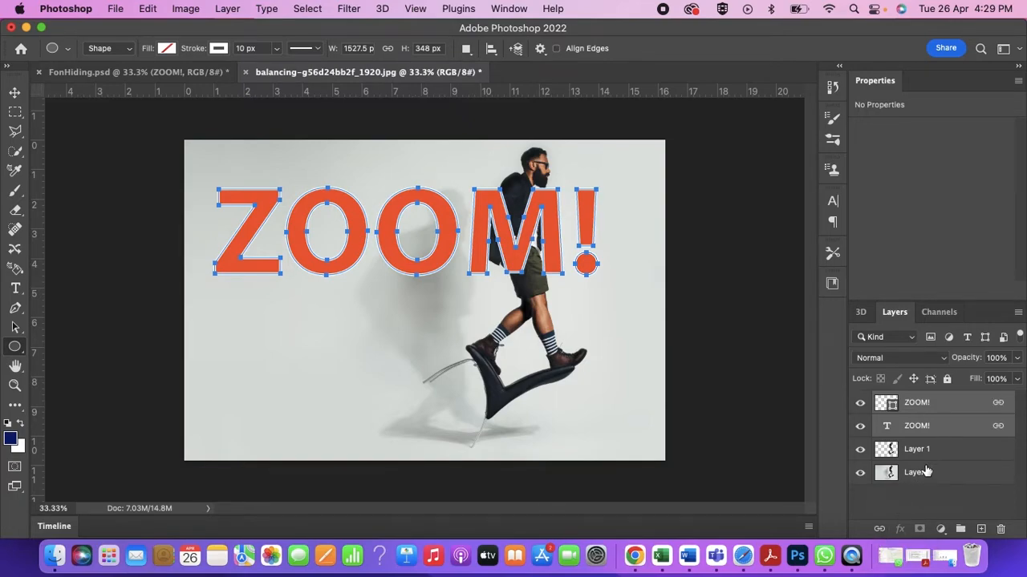
- Place Layer 1 between the two ZOOM! layers and move the linked text down over the man's feet
drag(933, 454, 934, 424)
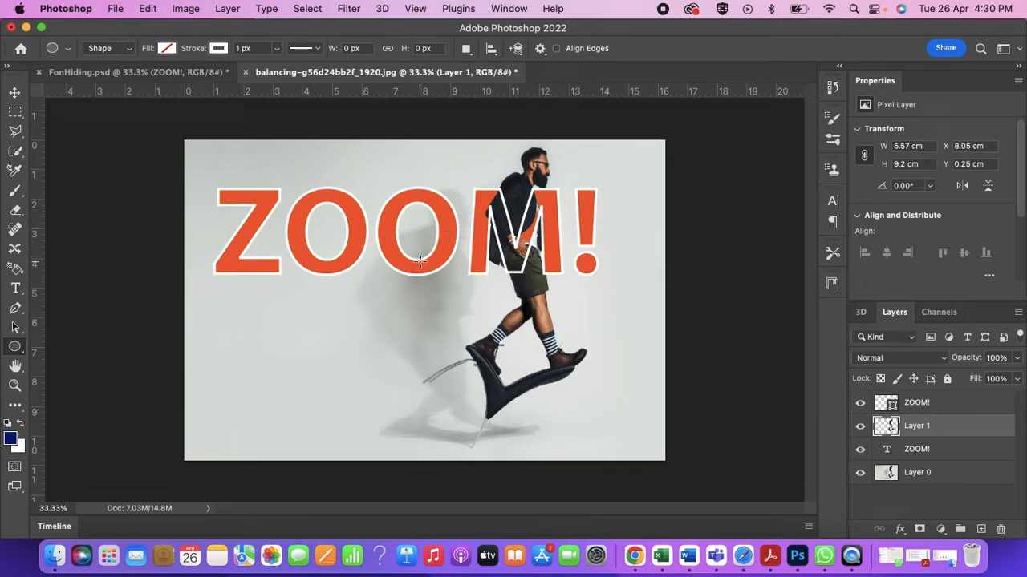
click(14, 92)
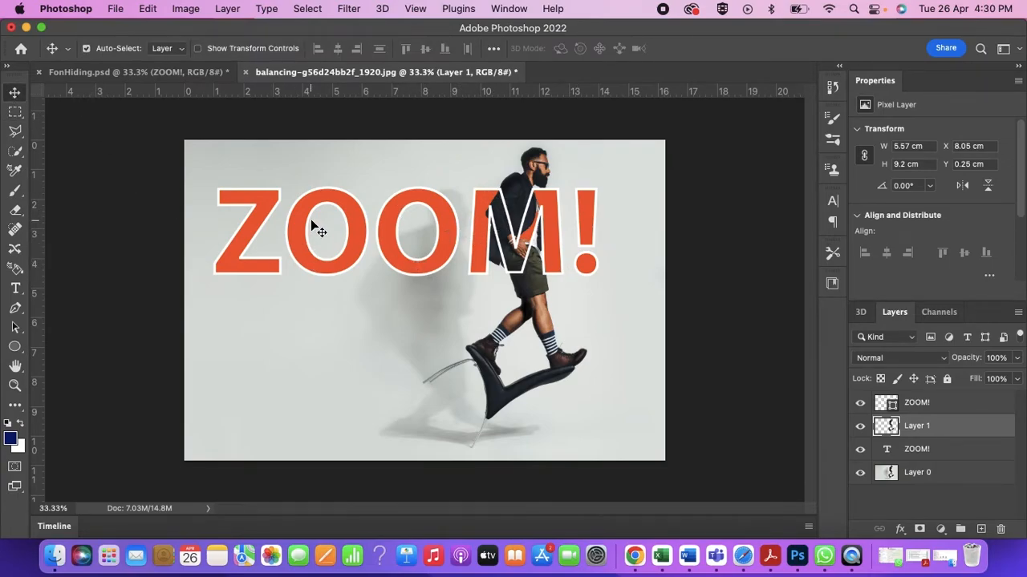
drag(307, 211, 300, 359)
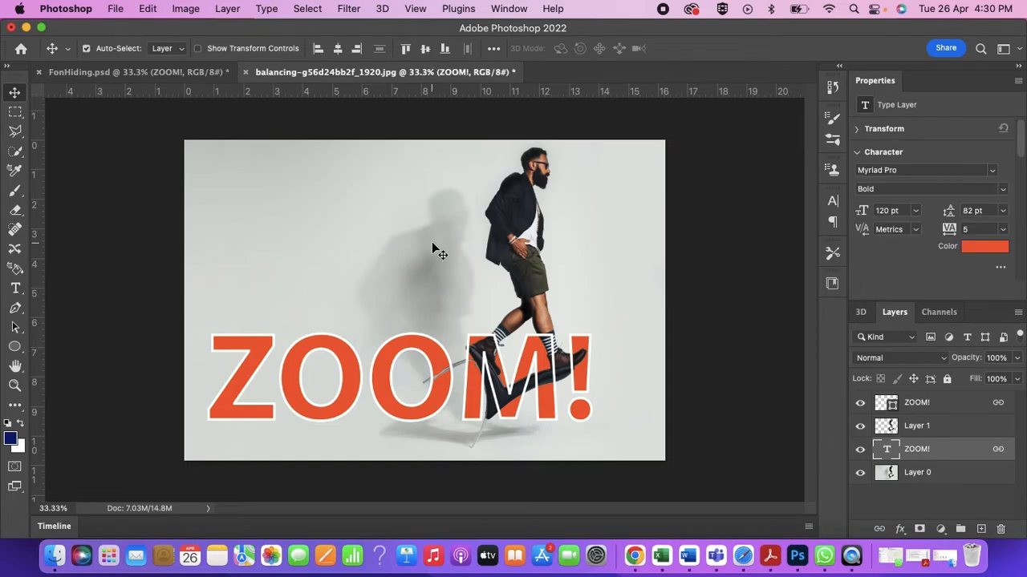